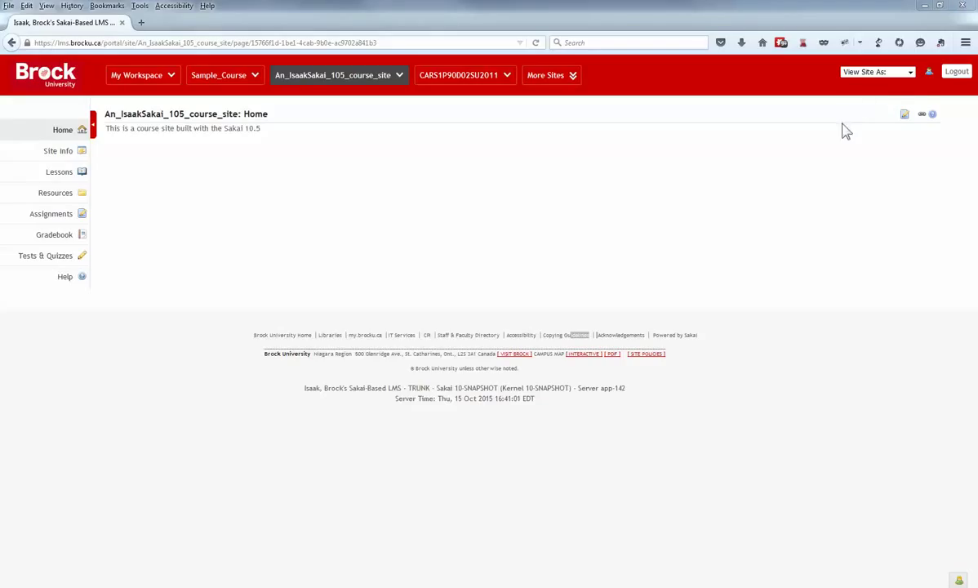
# Glance at the View Site As role choices without picking one, then open Resources
pyautogui.click(911, 73)
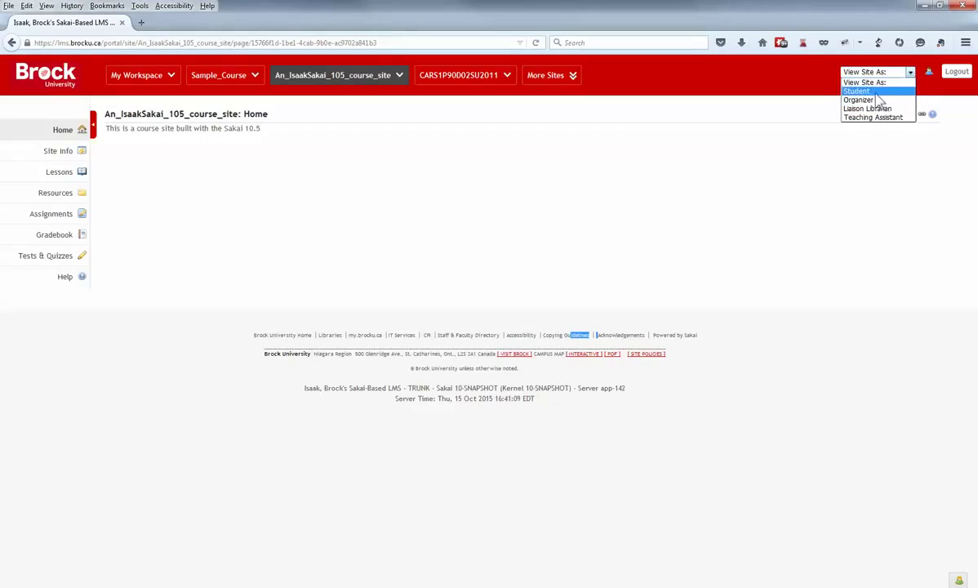
pyautogui.click(780, 96)
pyautogui.click(56, 193)
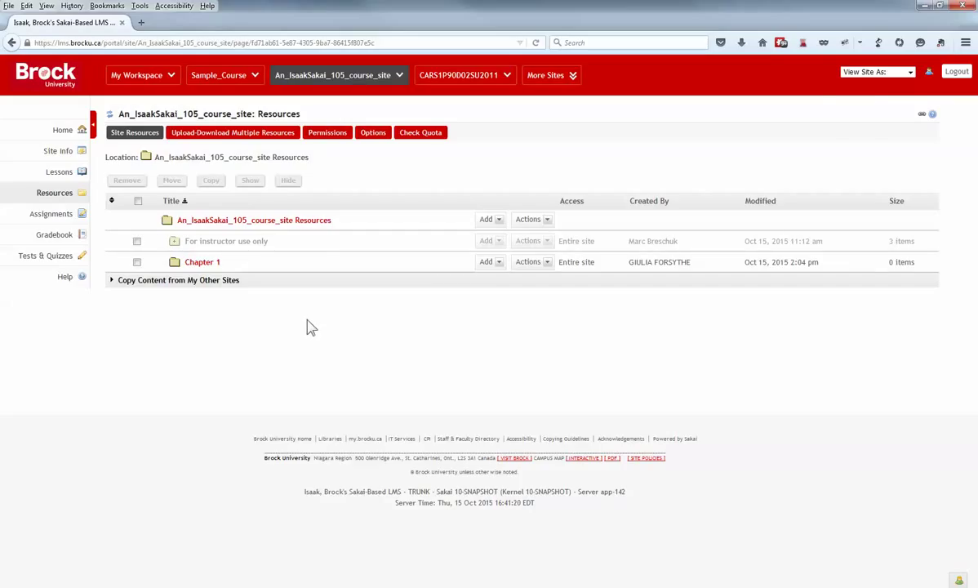
# View the site as a Student and browse Tests & Quizzes, Assignments and Site Info
pyautogui.click(911, 72)
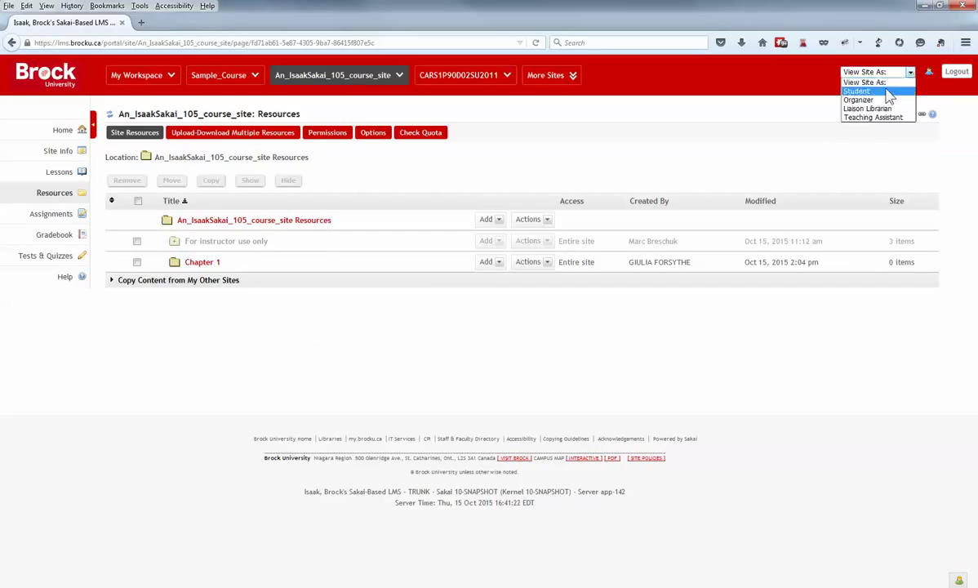
pyautogui.click(887, 87)
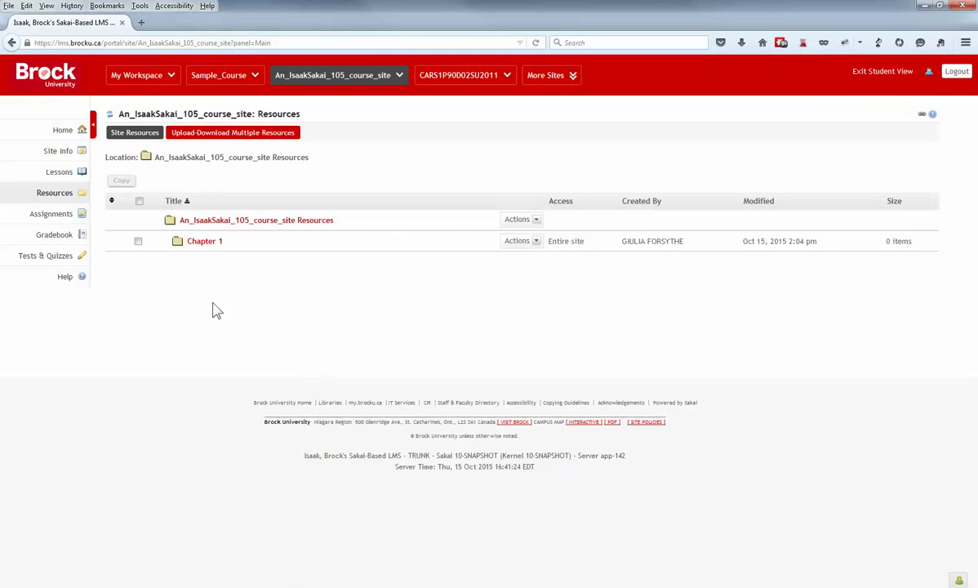
pyautogui.click(6, 261)
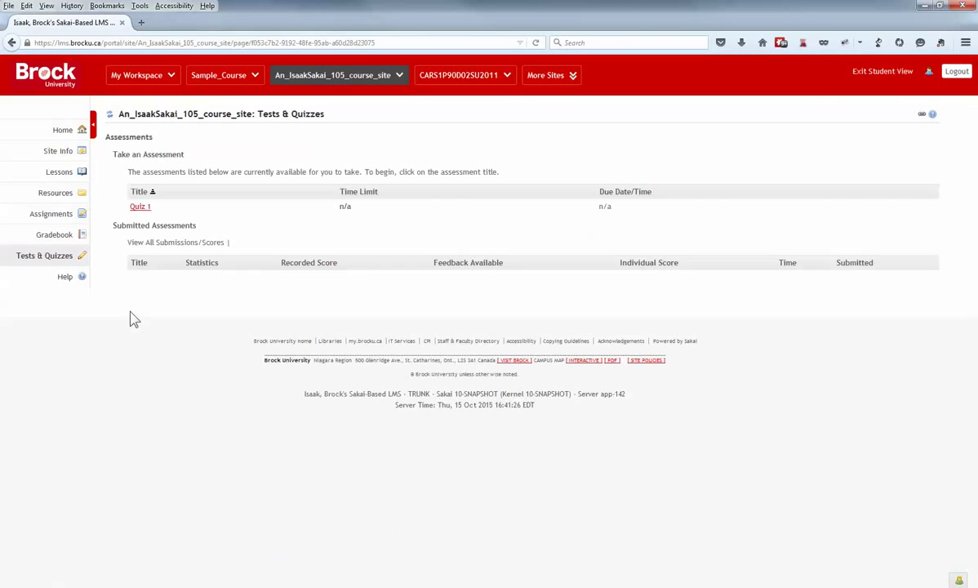
pyautogui.click(62, 217)
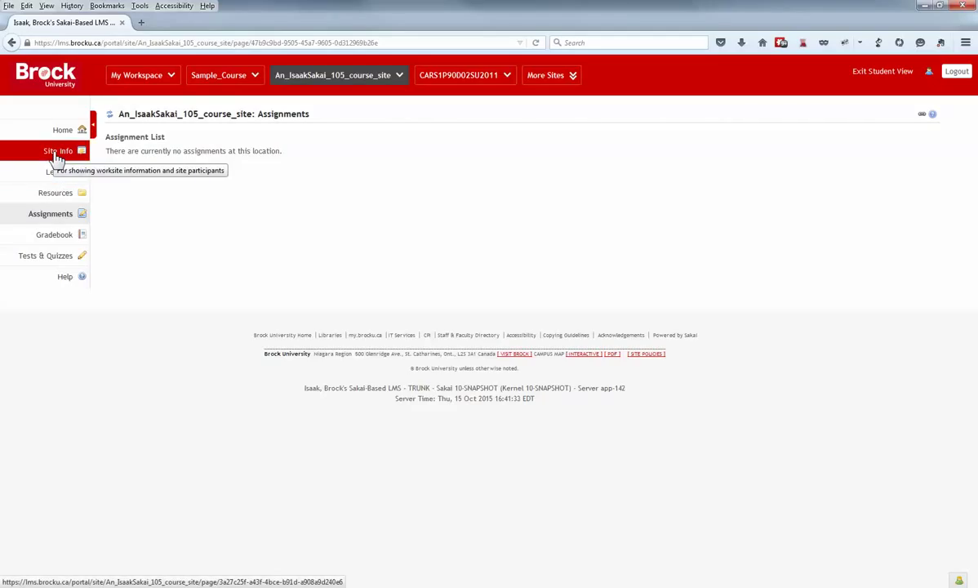
pyautogui.click(57, 154)
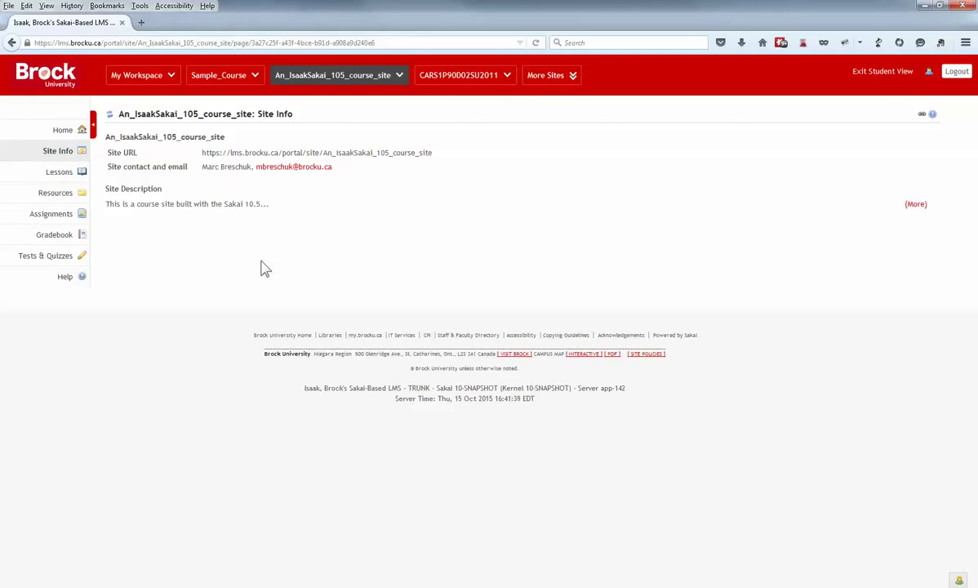
# Return to instructor view and tick Announcements and Chat Room in the site's Edit Tools list
pyautogui.click(876, 75)
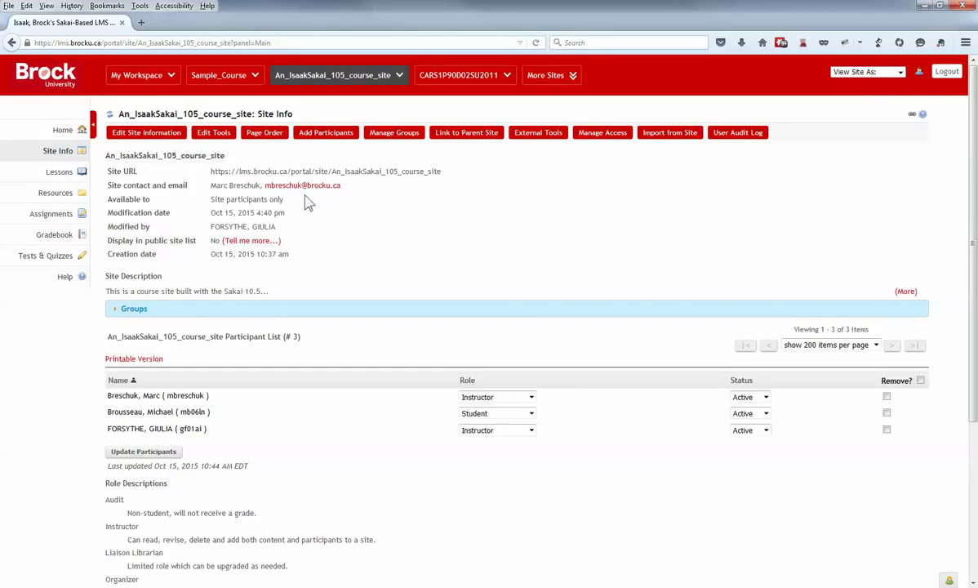
pyautogui.click(219, 135)
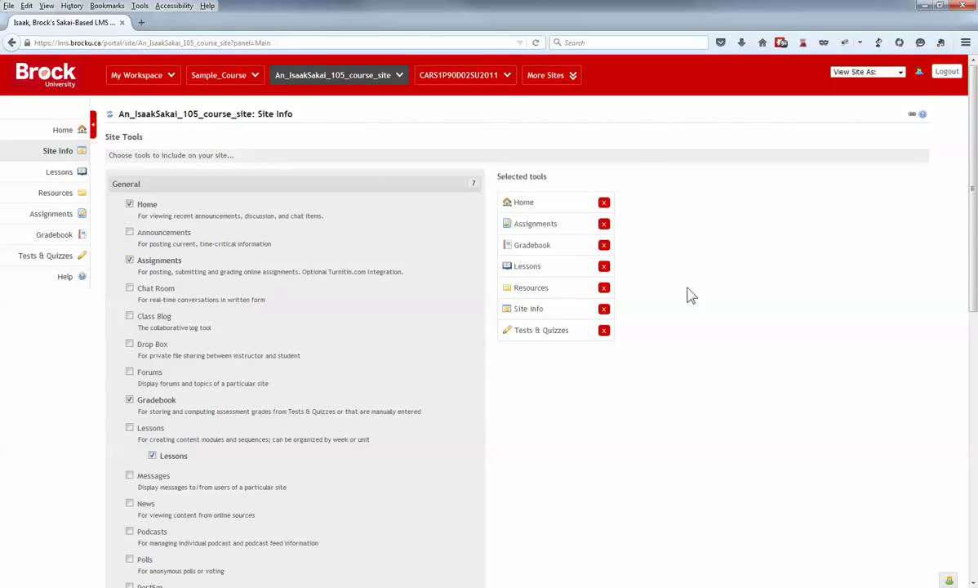
pyautogui.scroll(-2, 688, 296)
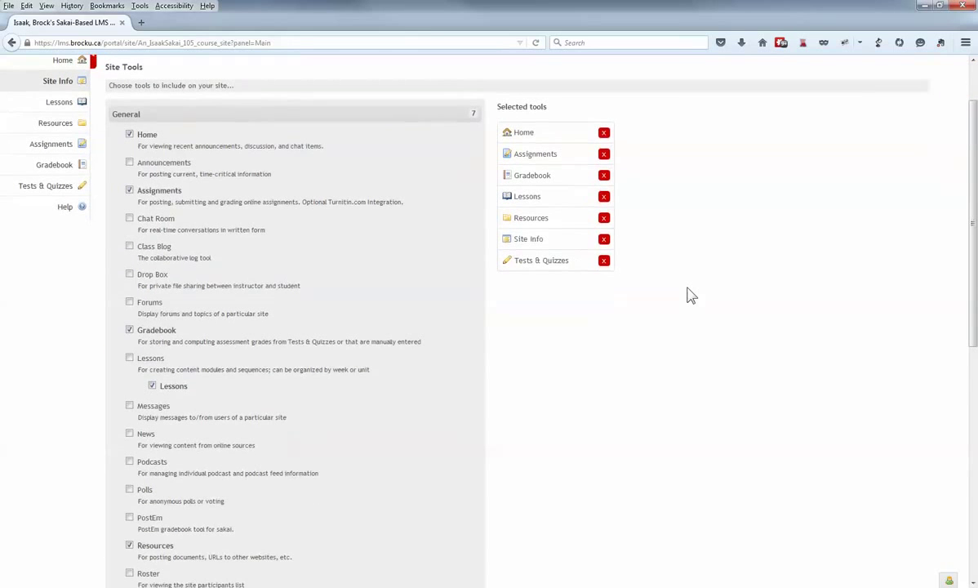
pyautogui.click(129, 162)
pyautogui.click(129, 218)
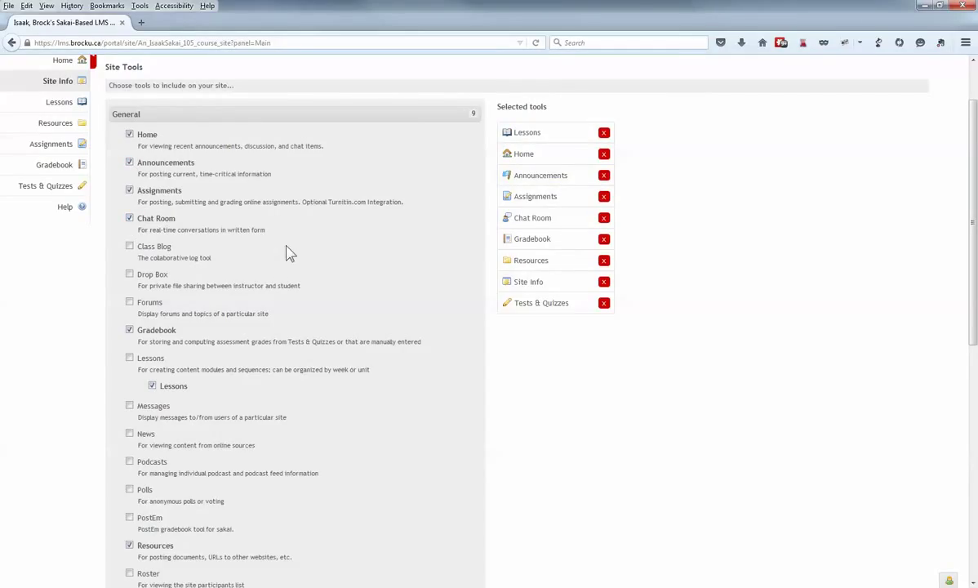
pyautogui.scroll(-10, 290, 253)
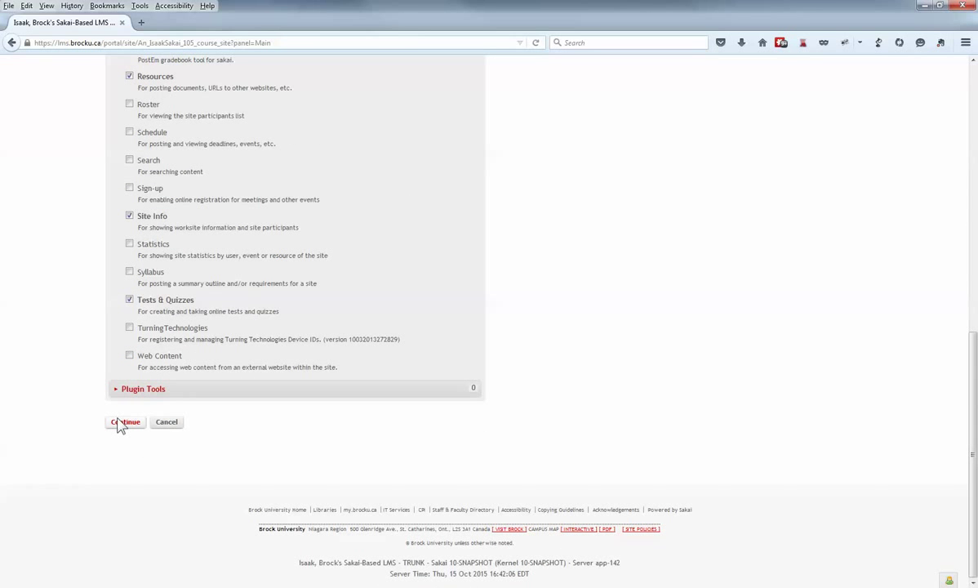
# Add Brock - Etherpads from Plugin Tools, keep its default title, and finish the tool changes
pyautogui.click(143, 391)
pyautogui.scroll(-2, 37, 374)
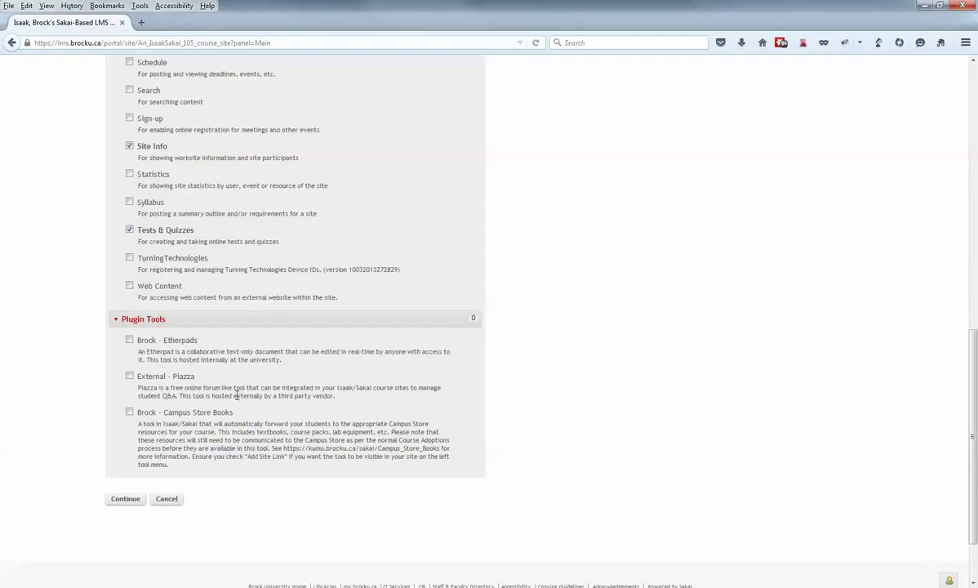
pyautogui.click(129, 341)
pyautogui.click(123, 502)
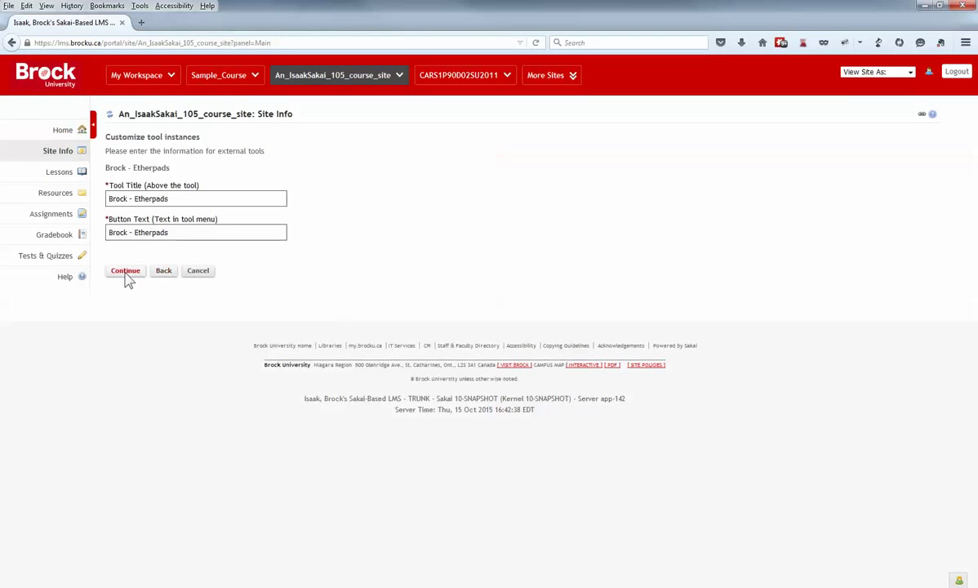
pyautogui.click(125, 271)
pyautogui.click(120, 292)
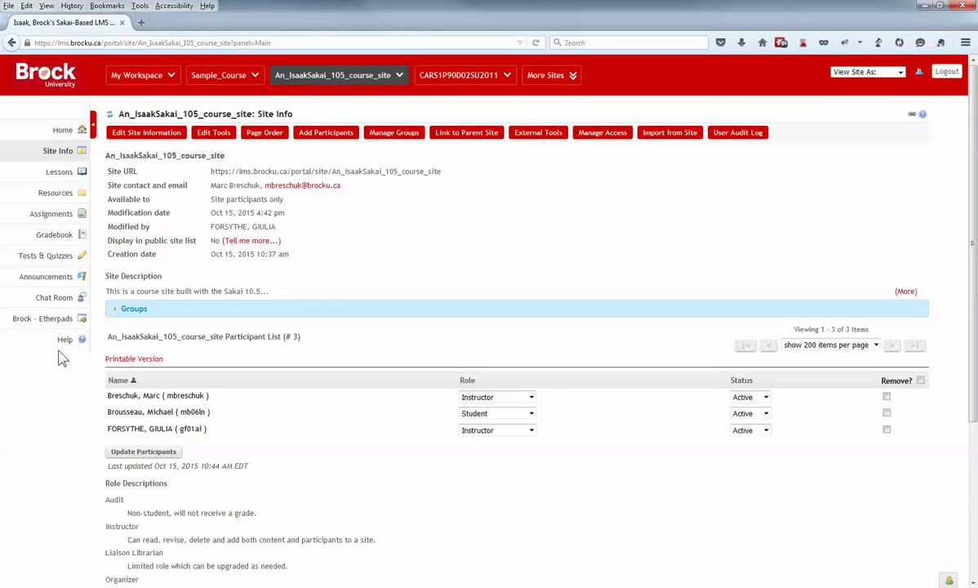
# Go to the Resources page listing the For instructor use only and Chapter 1 folders
pyautogui.click(50, 193)
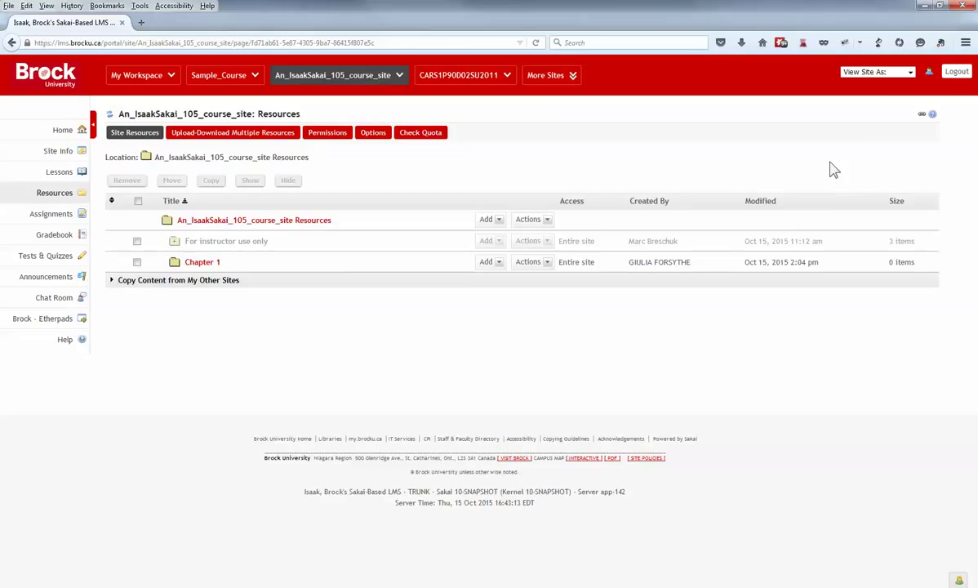
# Show the Resources tool's direct link, select it, and switch it to a Short URL
pyautogui.click(921, 116)
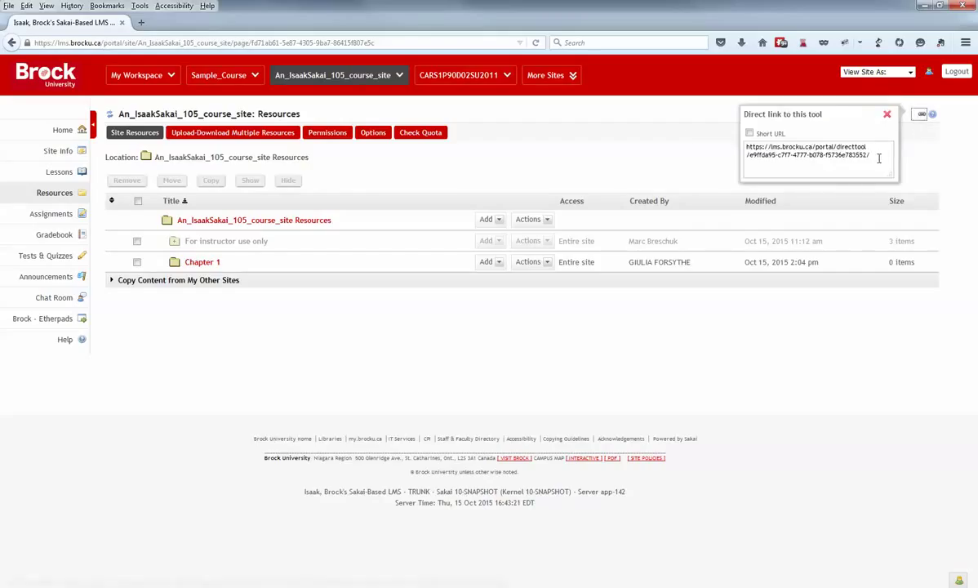
pyautogui.click(890, 149)
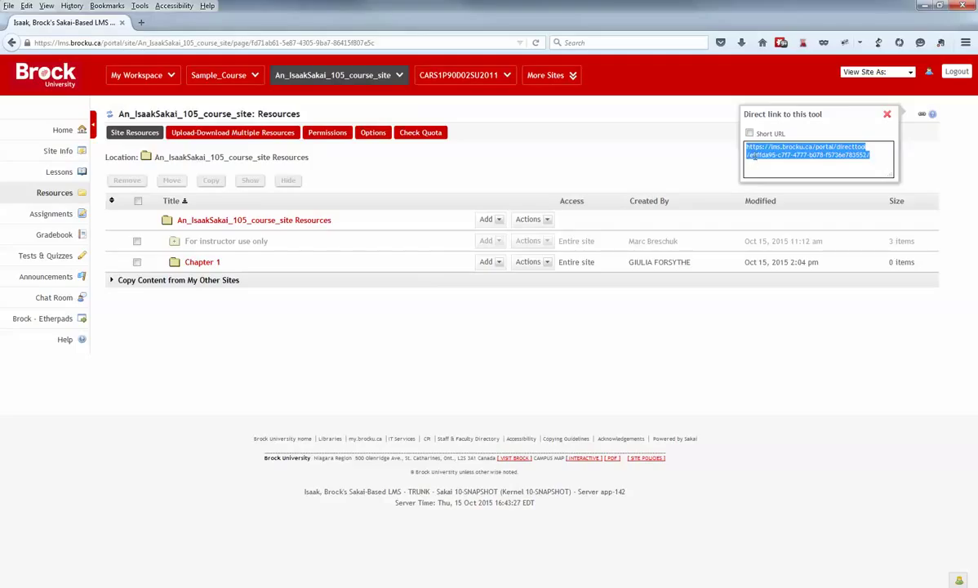
pyautogui.click(749, 134)
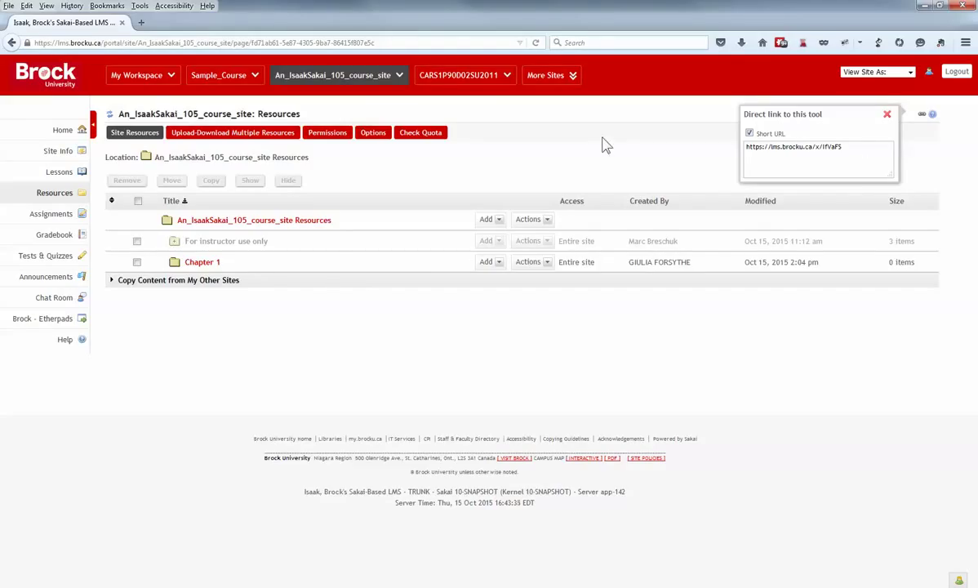
# Review the Lessons page's Add Content options, then return to Resources
pyautogui.click(61, 178)
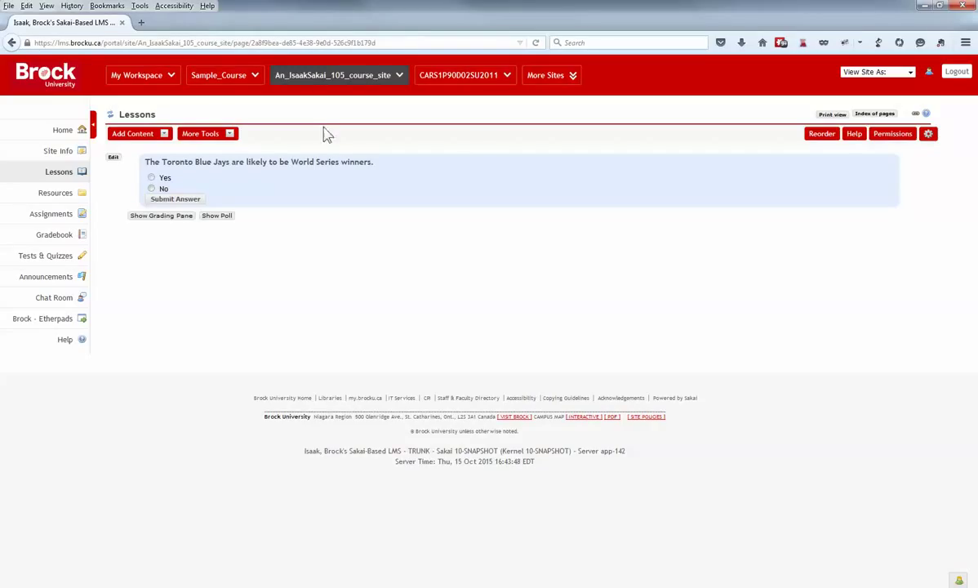
pyautogui.click(166, 141)
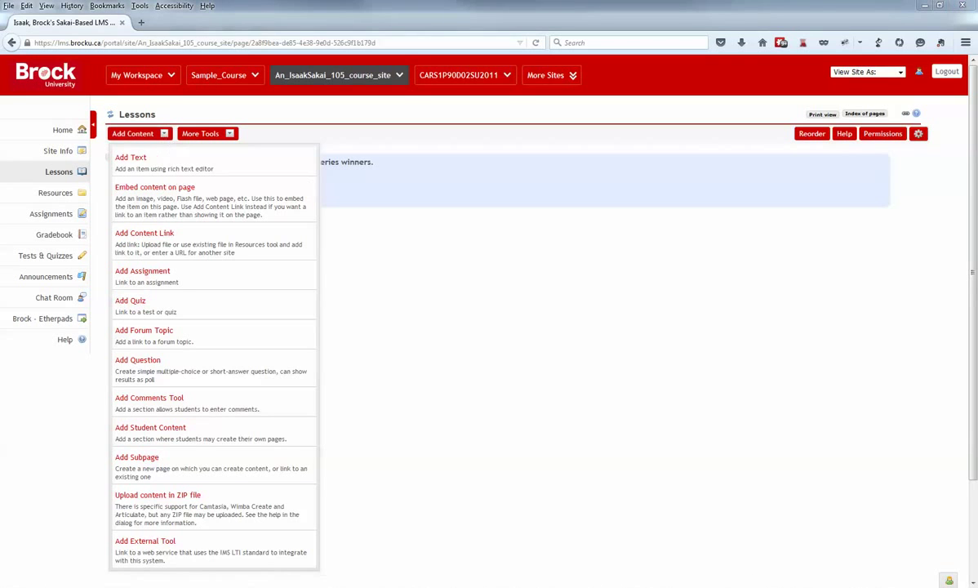
pyautogui.click(37, 196)
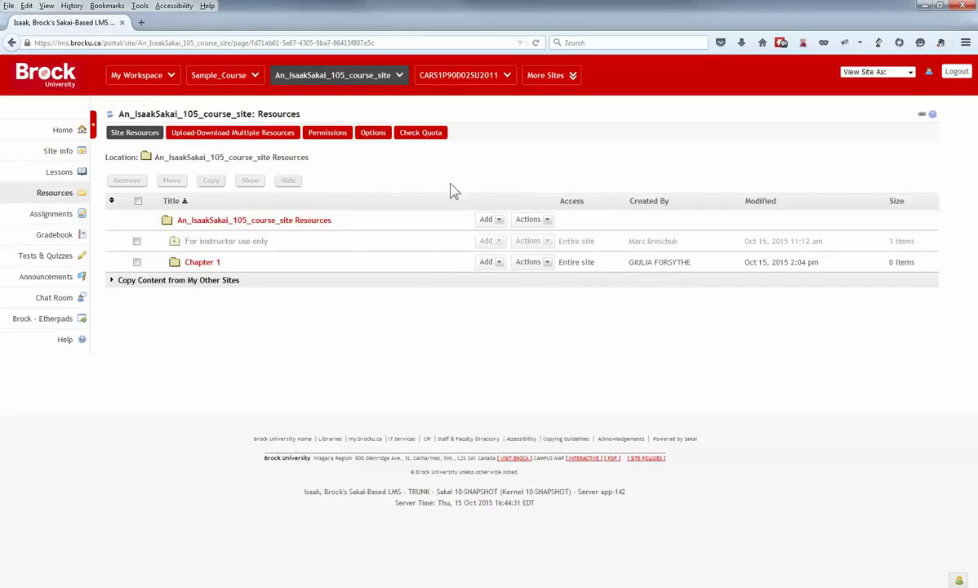
# Upload Lesson1.txt, Lesson2.txt and Lesson3.txt to the top resources folder, then open Assignments
pyautogui.click(487, 220)
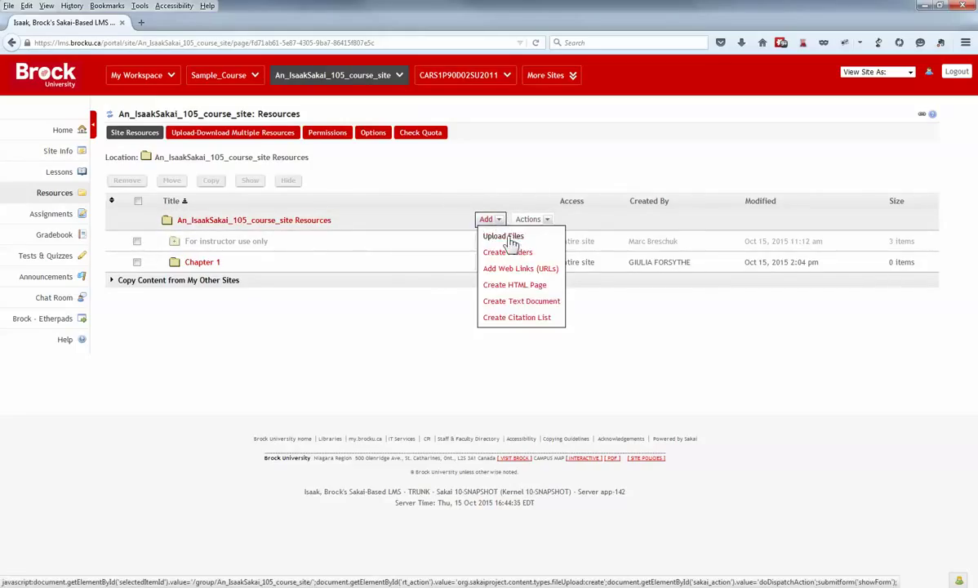
pyautogui.click(492, 236)
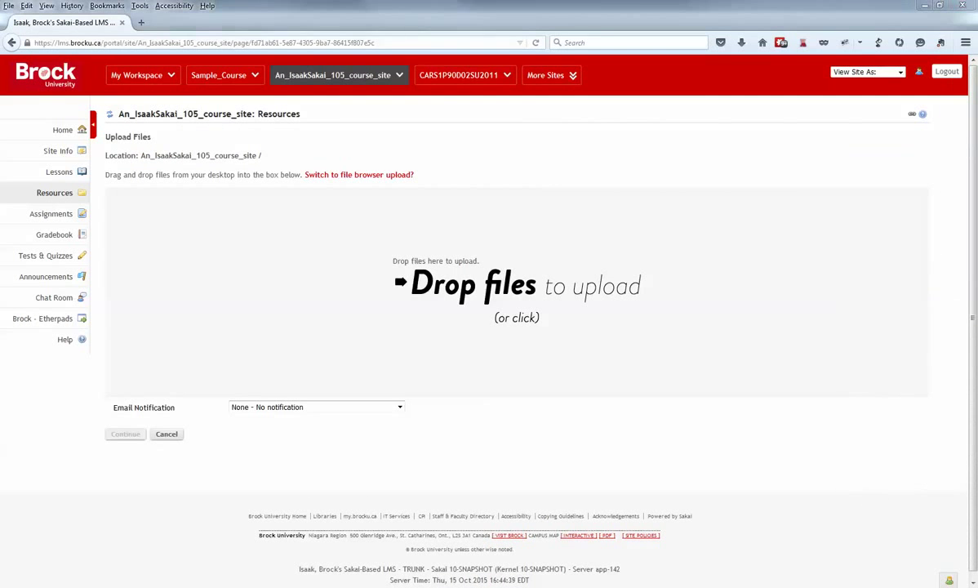
pyautogui.moveTo(718, 300); pyautogui.dragTo(201, 245)
pyautogui.click(120, 439)
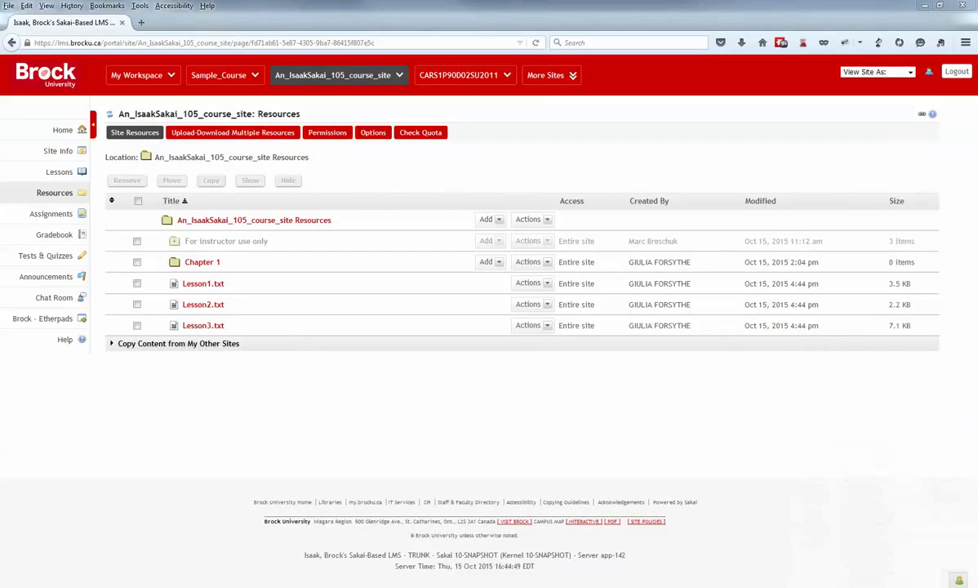
pyautogui.click(51, 213)
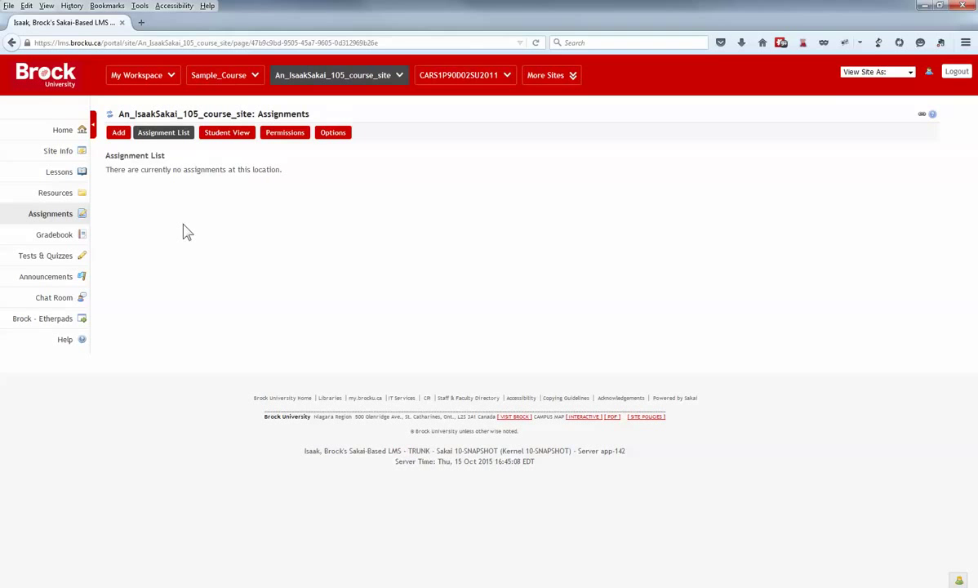
# Start a new assignment and tick 'Are submissions for a group?' on its form
pyautogui.click(118, 133)
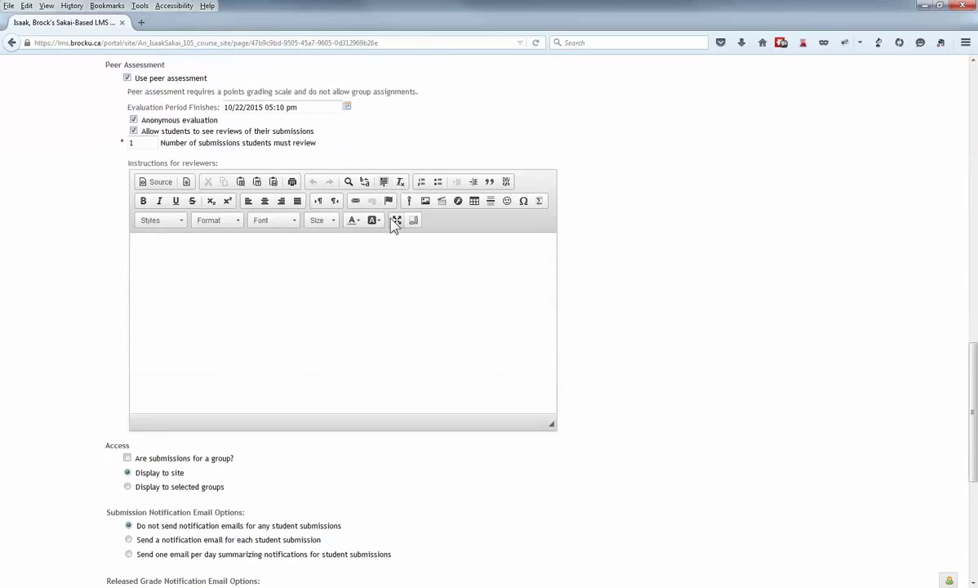
pyautogui.click(126, 388)
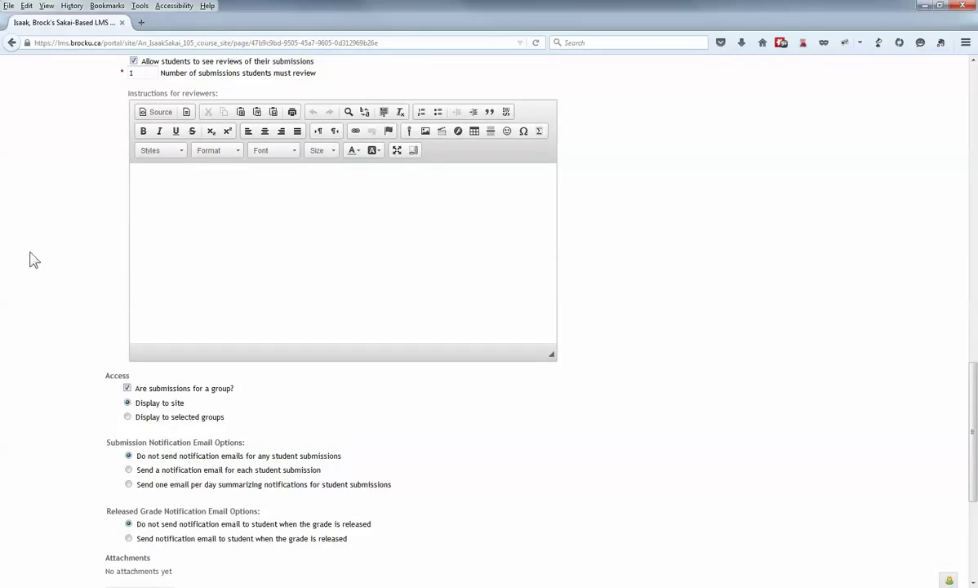
pyautogui.scroll(-2, 30, 271)
pyautogui.scroll(10, 41, 293)
pyautogui.scroll(1, 39, 294)
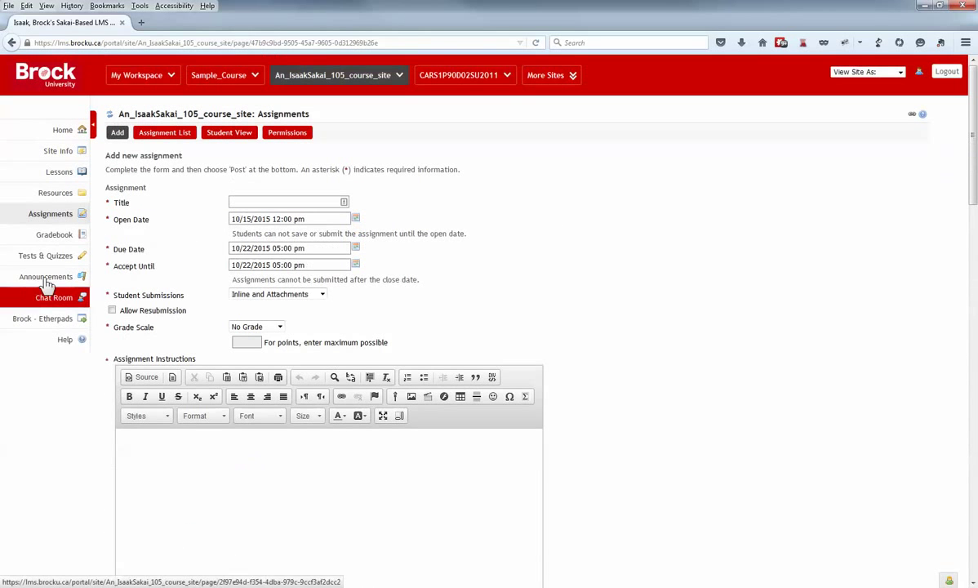
# In Gradebook, start an Extra Credit item and check Gradebook Setup, then move to Tests & Quizzes
pyautogui.click(53, 235)
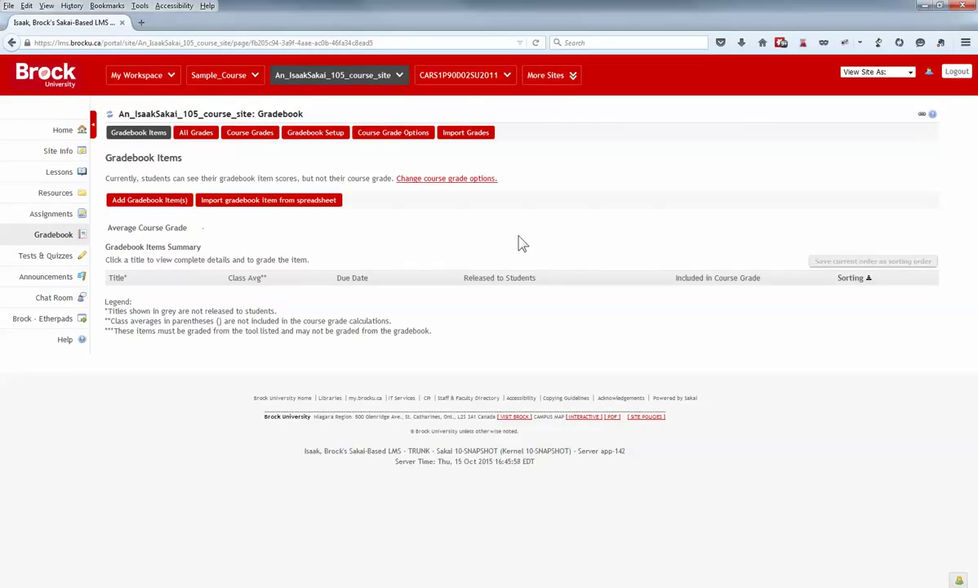
pyautogui.click(157, 204)
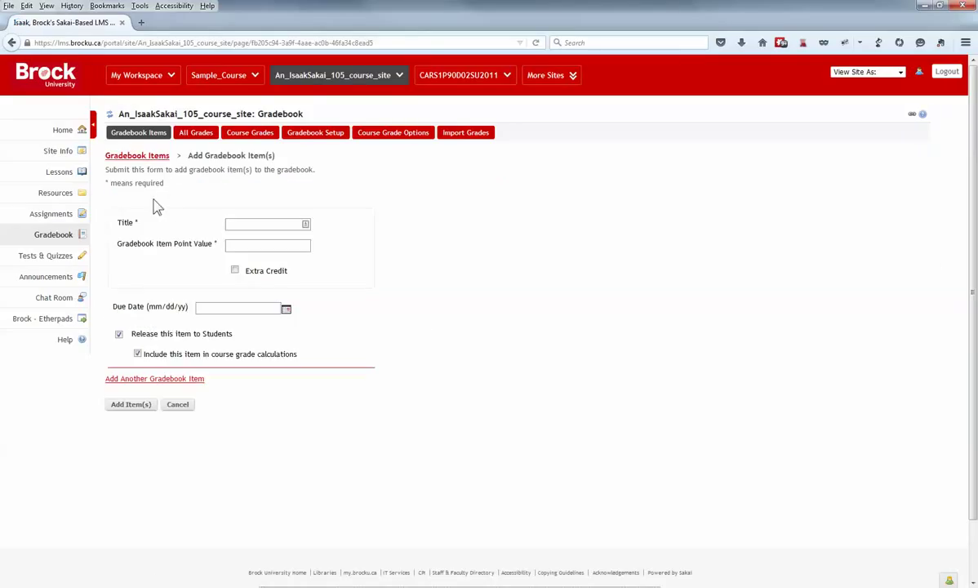
pyautogui.click(235, 270)
pyautogui.click(317, 134)
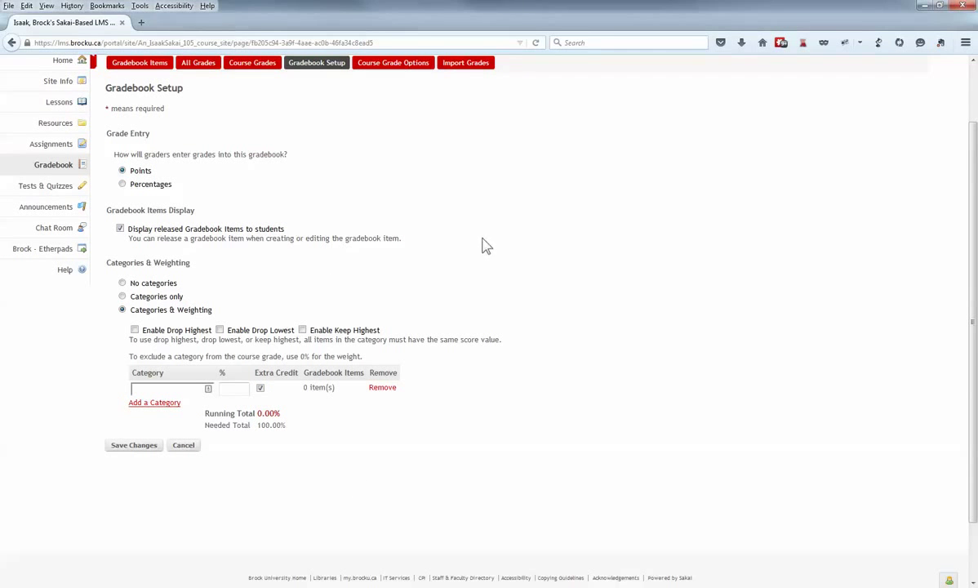
pyautogui.scroll(2, 502, 297)
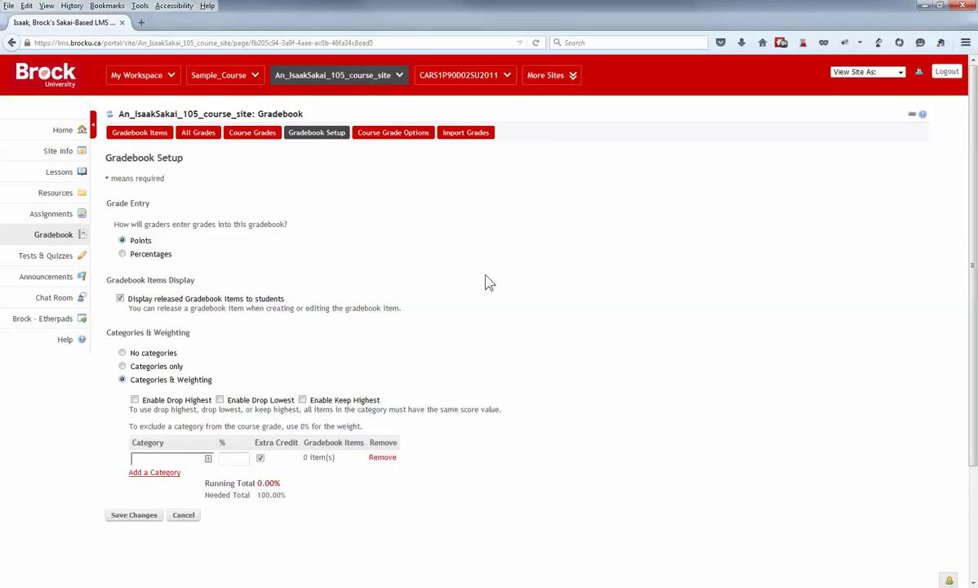
pyautogui.click(49, 256)
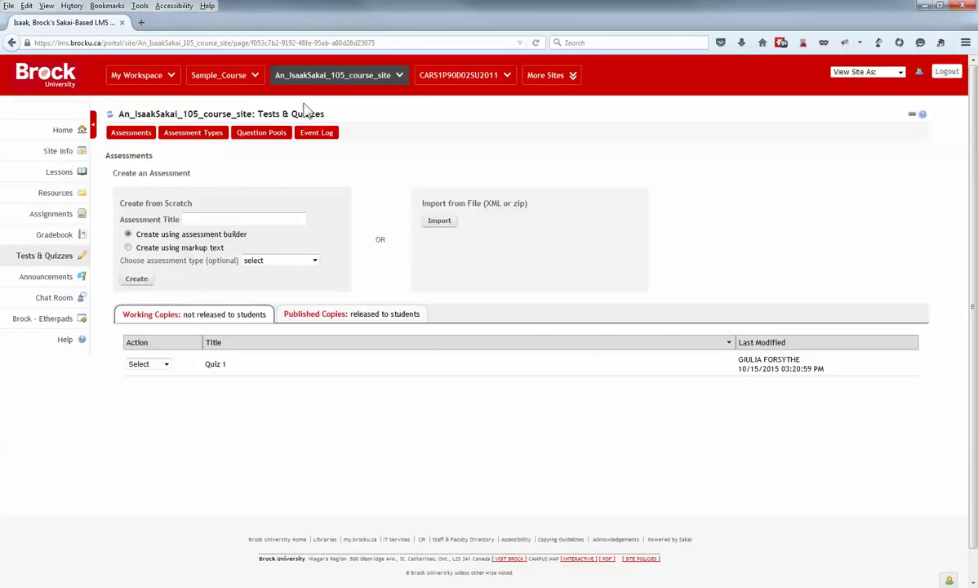
# Filter the Tests & Quizzes Event Log to show only Quiz 1 entries
pyautogui.click(313, 136)
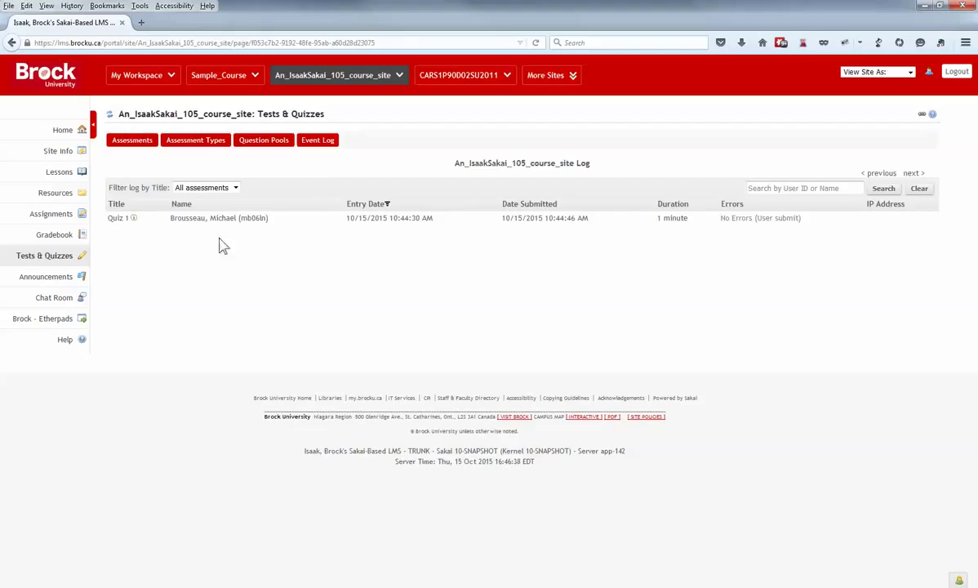
pyautogui.click(233, 189)
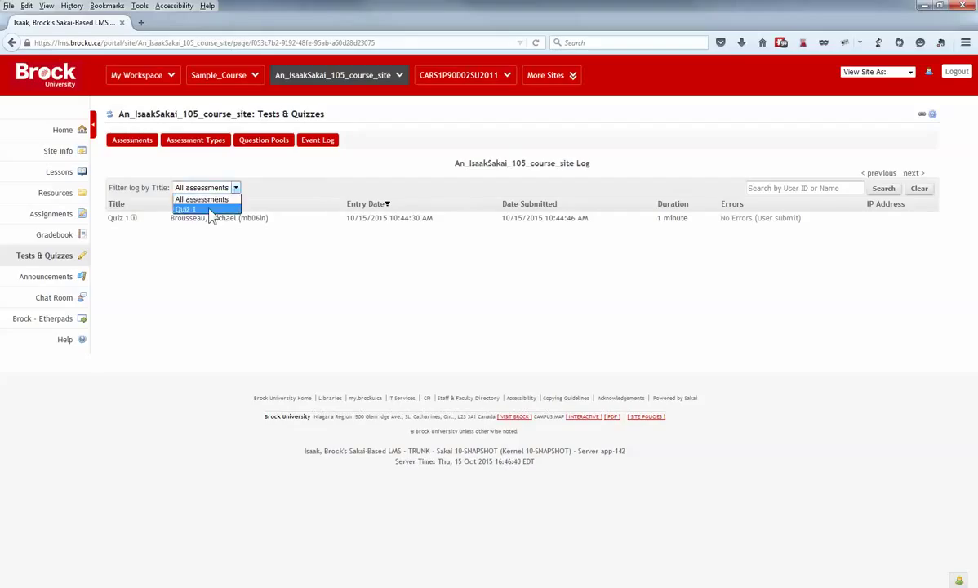
pyautogui.click(209, 209)
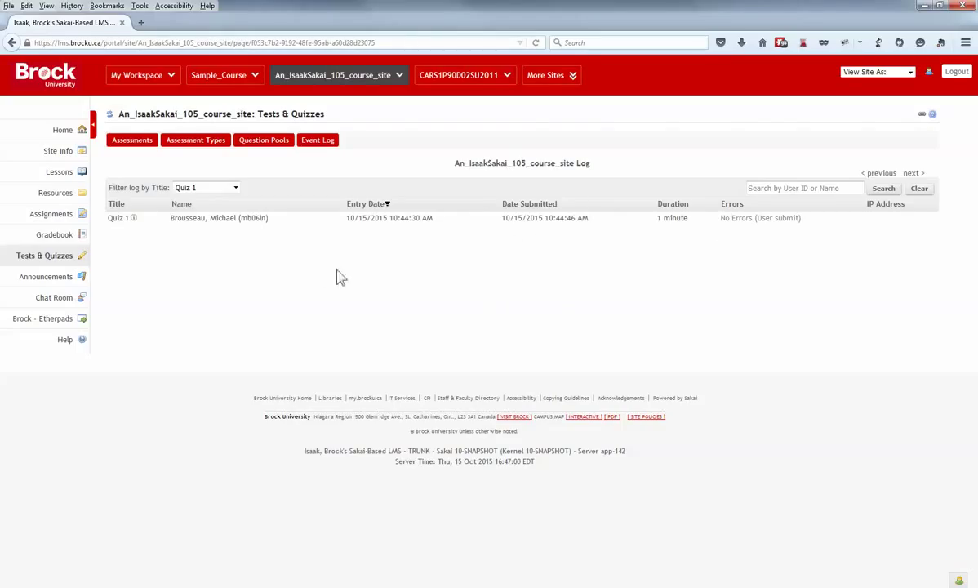
# Reset Tests & Quizzes and start a student preview of Quiz 1
pyautogui.click(110, 115)
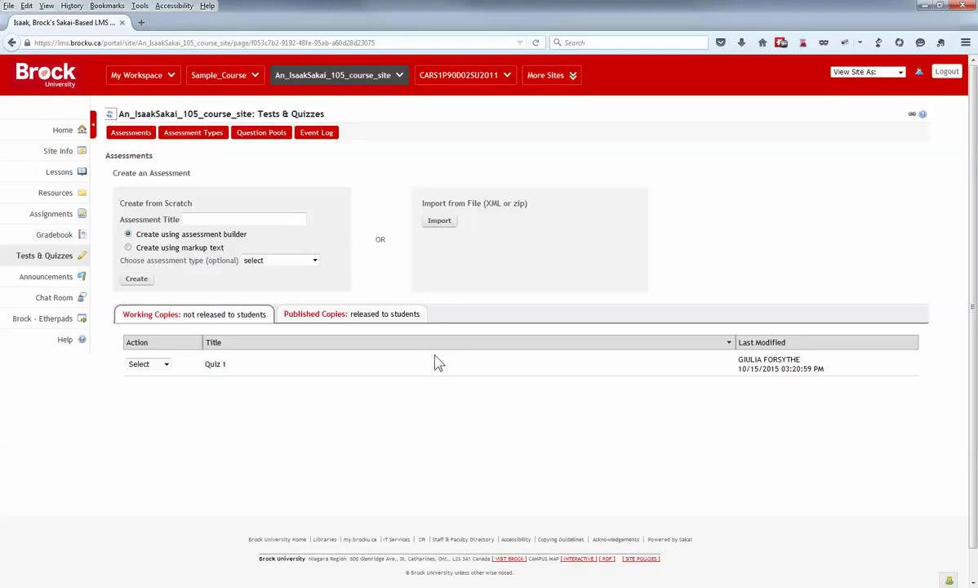
pyautogui.click(166, 365)
pyautogui.click(145, 394)
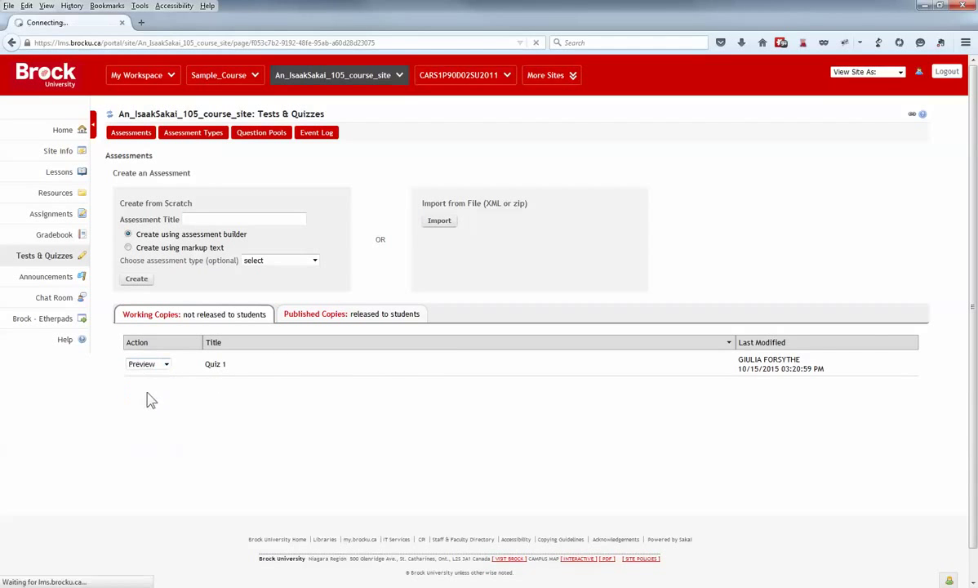
pyautogui.click(153, 268)
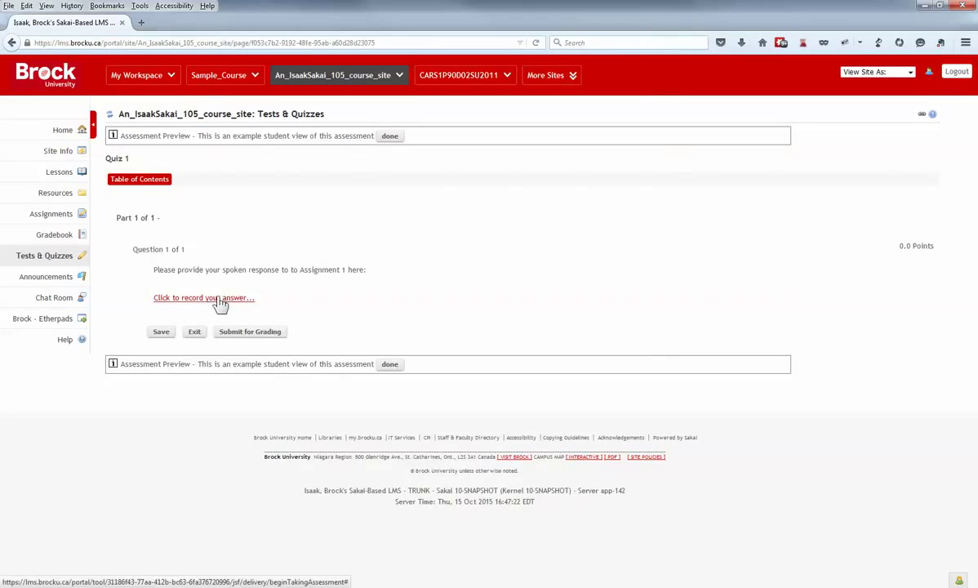
# Record and upload a 2-second spoken answer with the microphone, then return to the assessments list
pyautogui.click(219, 299)
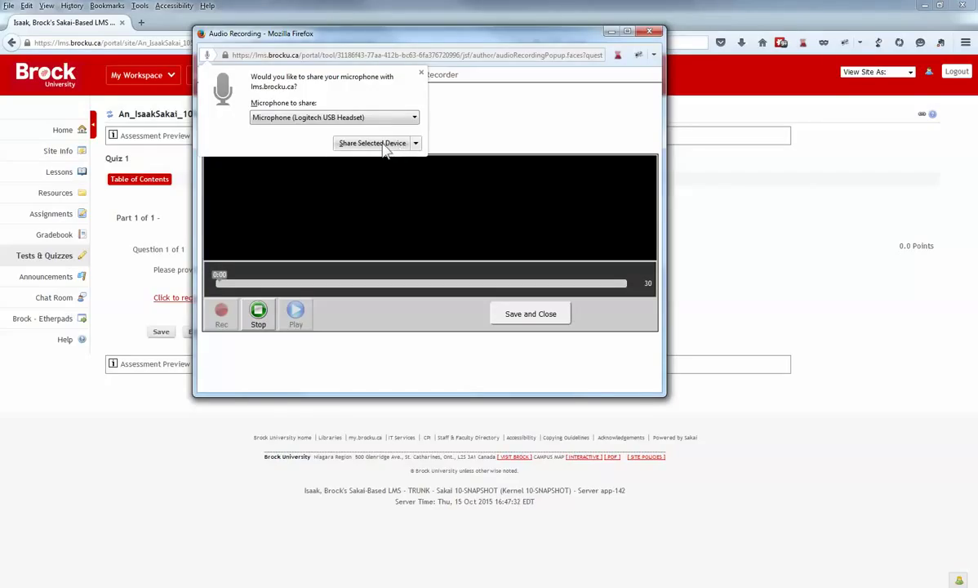
pyautogui.click(384, 149)
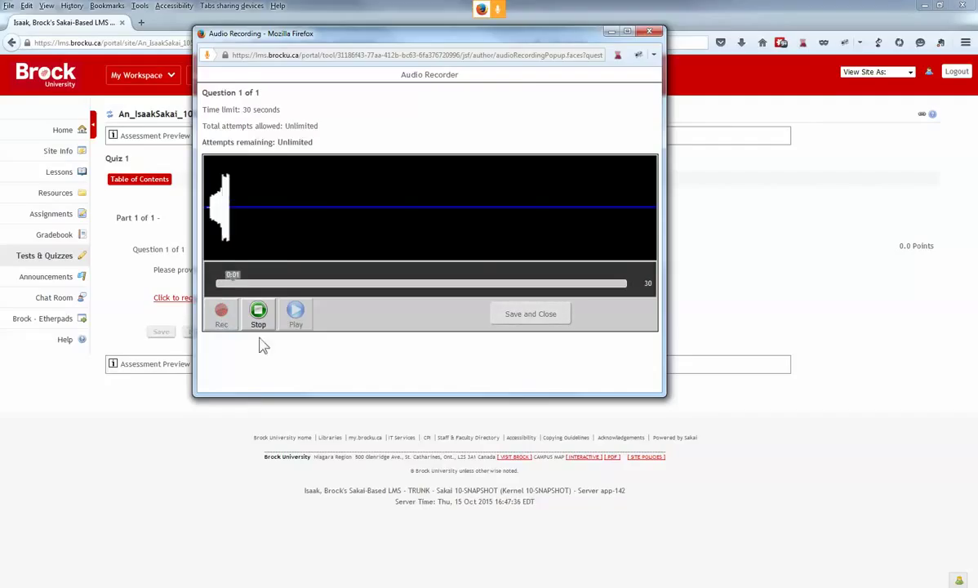
pyautogui.click(258, 320)
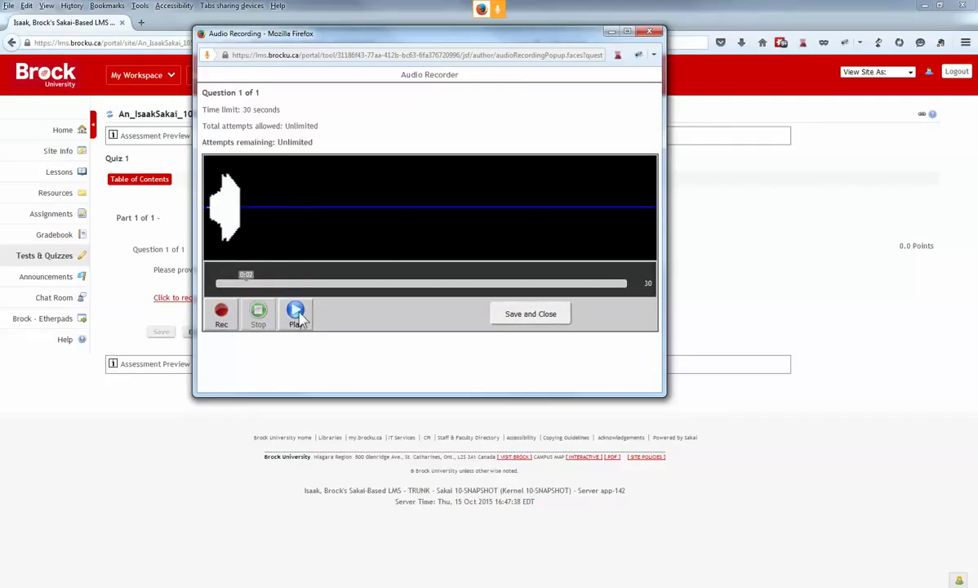
pyautogui.click(515, 318)
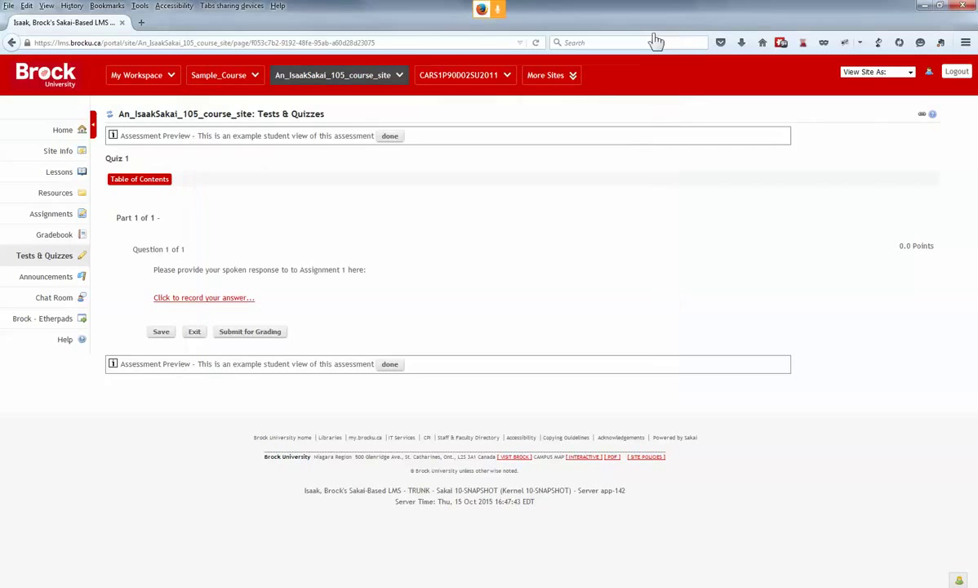
pyautogui.click(111, 114)
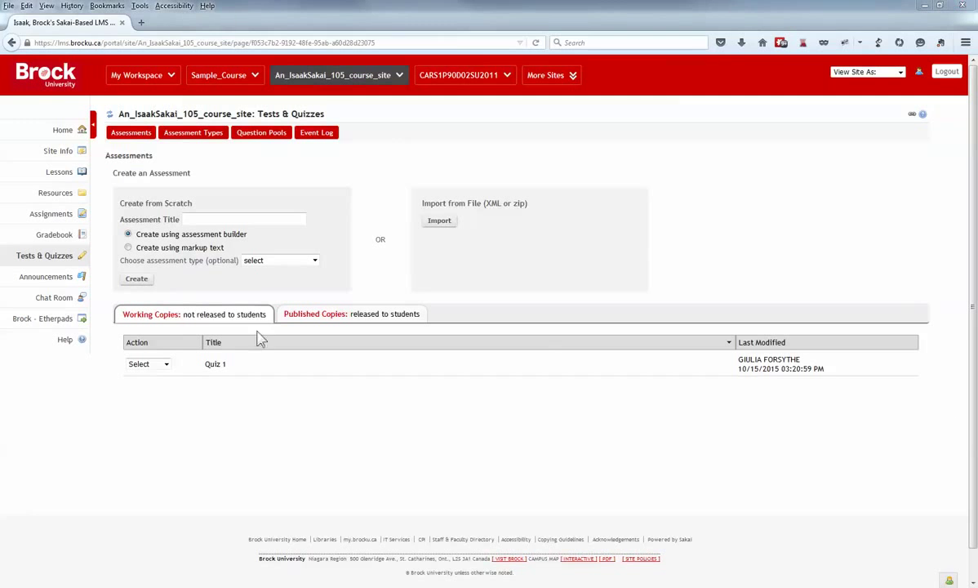
# Open Site Info's Edit Tools checklist and scroll through the ten selected tools, Home to Brock - Etherpads
pyautogui.click(63, 152)
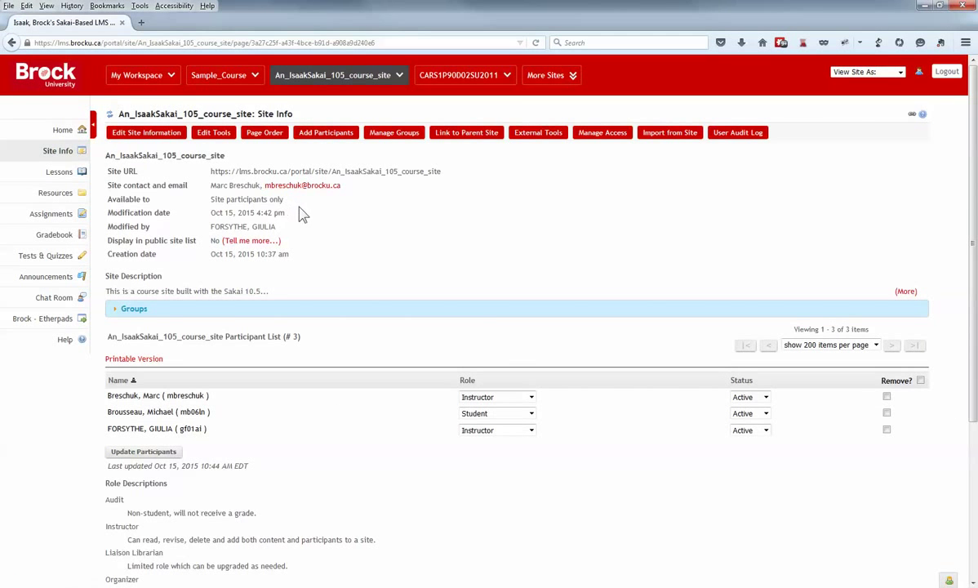
pyautogui.click(215, 133)
pyautogui.scroll(-5, 495, 388)
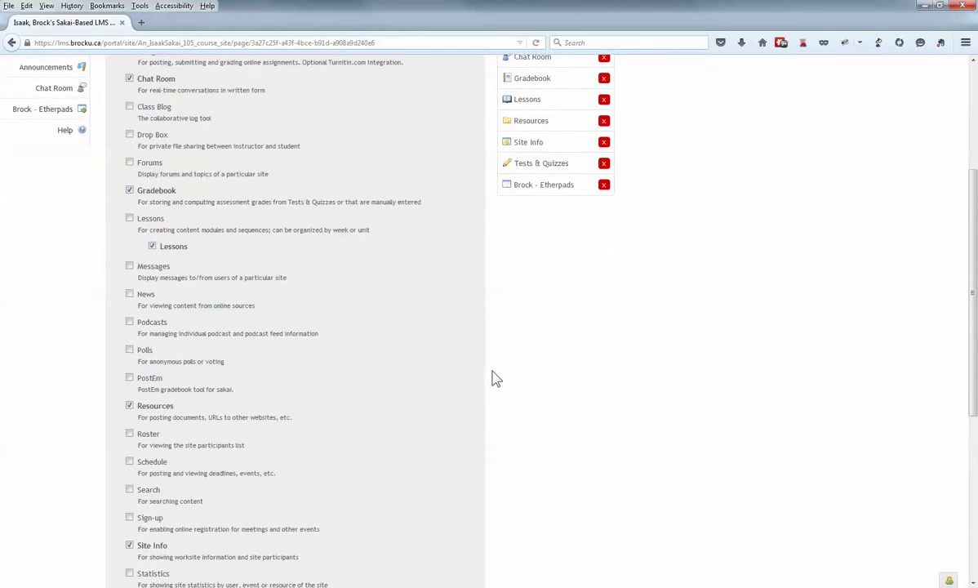
pyautogui.scroll(-5, 493, 380)
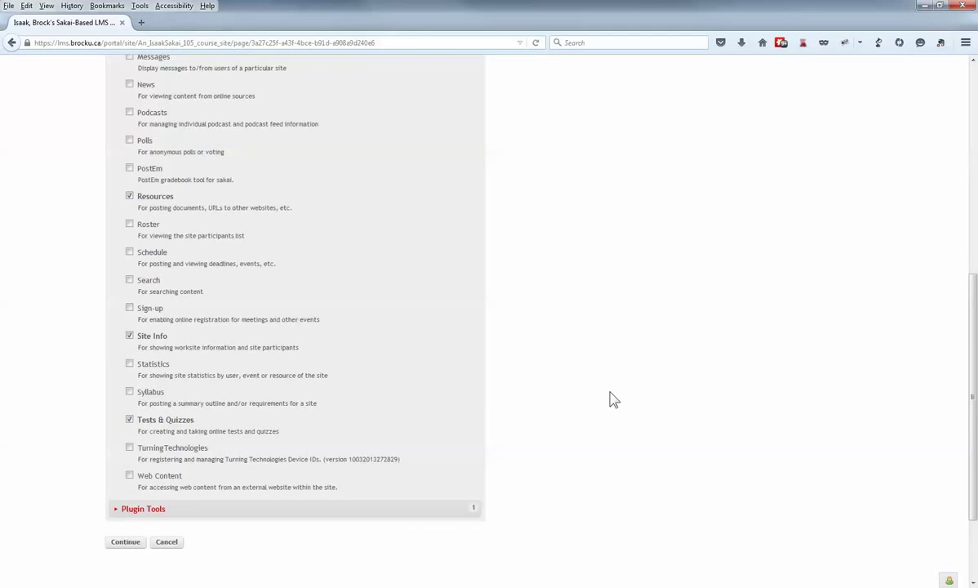
pyautogui.scroll(10, 620, 412)
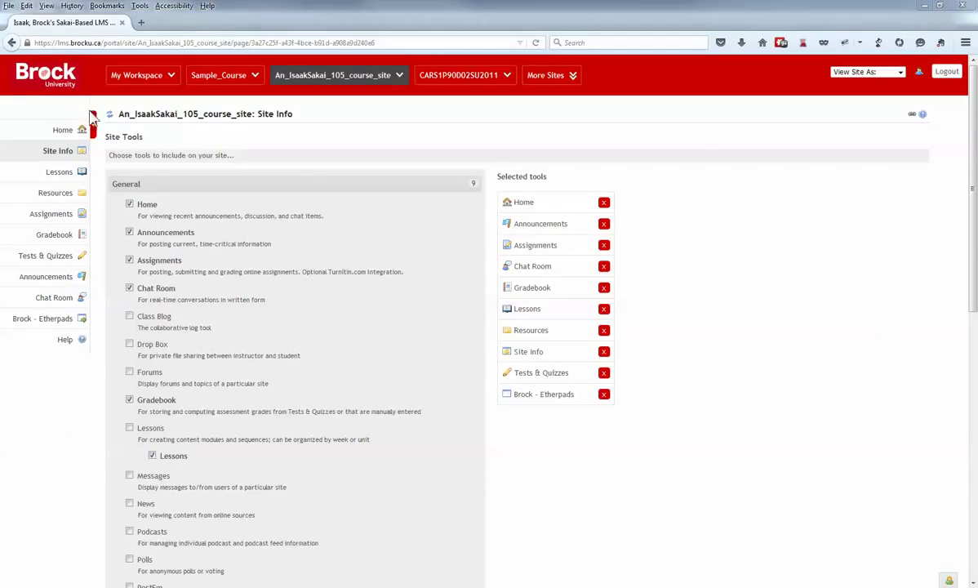
# Reset Site Info and go to the Home page showing the description, announcements and chat panels
pyautogui.click(109, 115)
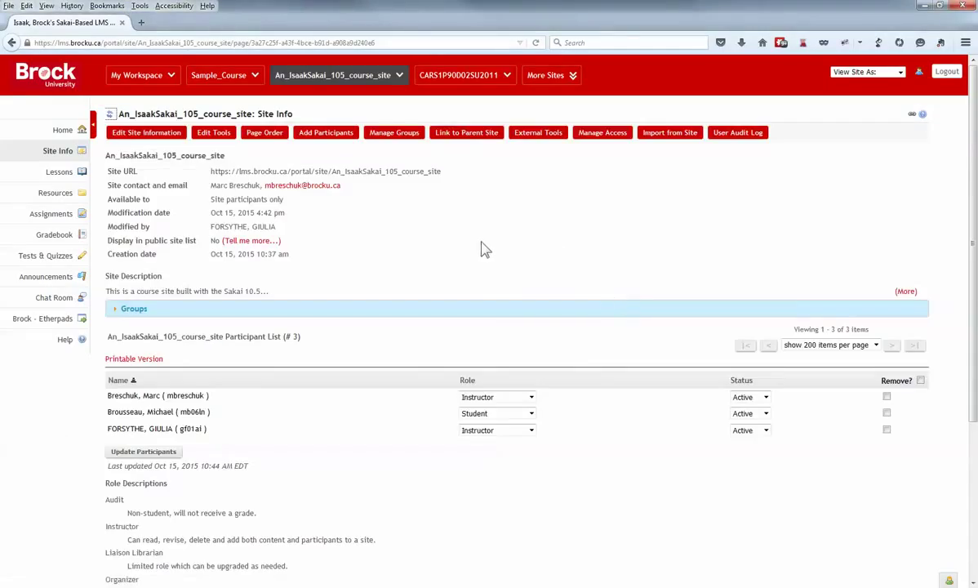
pyautogui.click(64, 129)
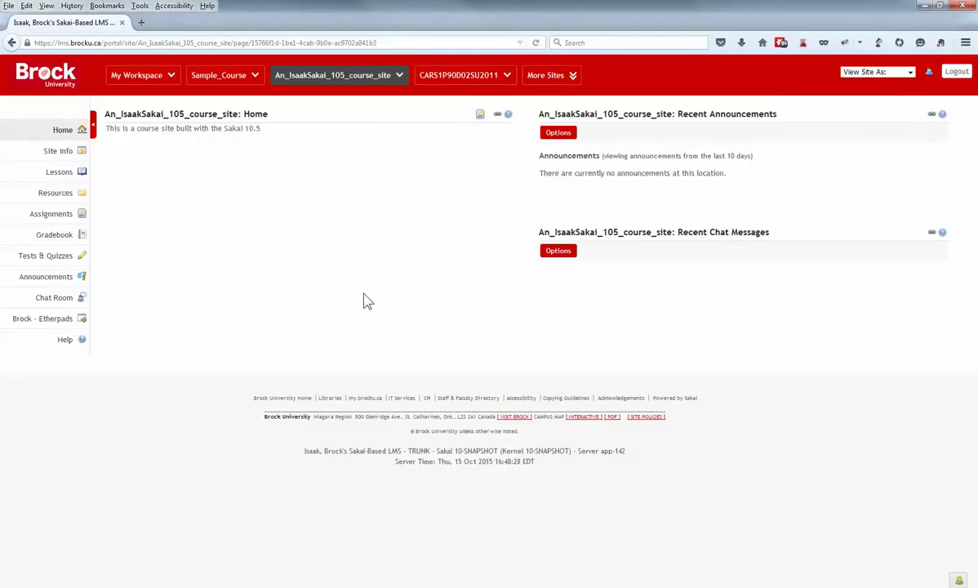